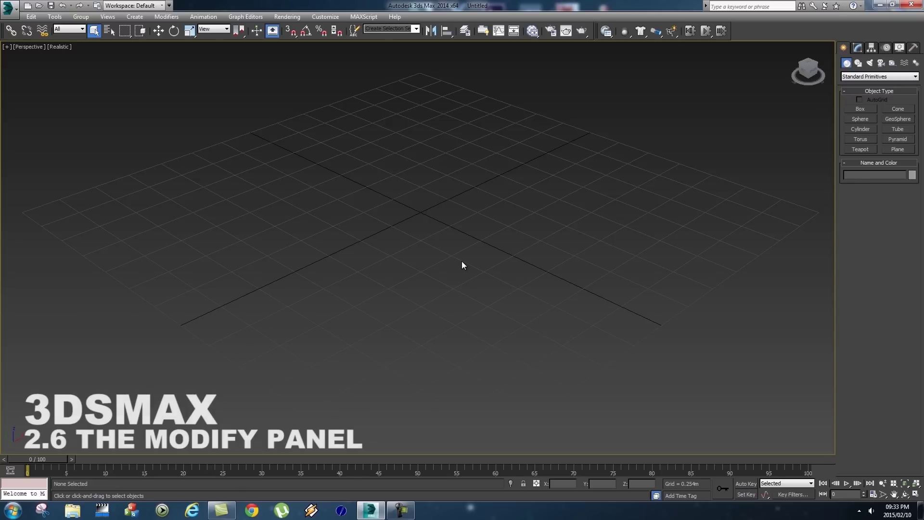
Create three separate boxes on the grid, about 0.47 × 0.42 × 0.45 m, 0.38 × 0.54 × 0.39 m and 0.58 × 0.55 × 0.55 m
middle_drag(426, 259, 429, 259)
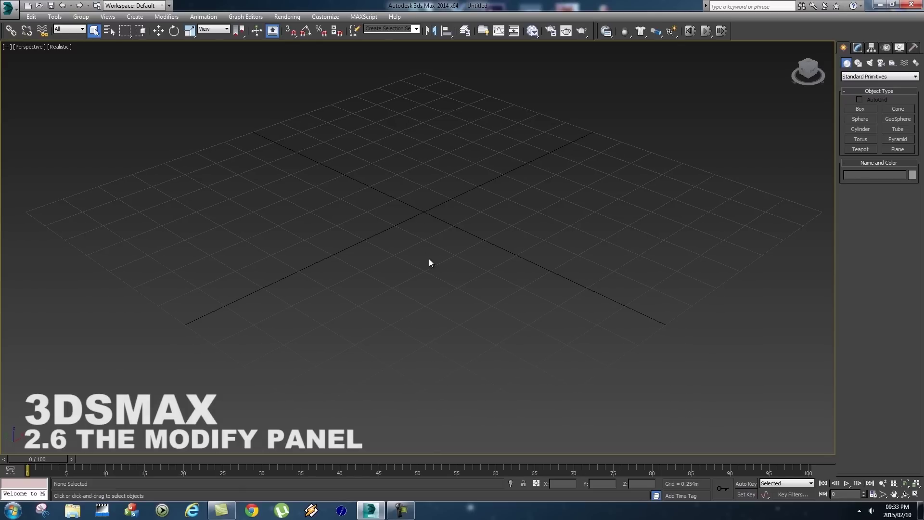
click(860, 109)
drag(252, 241, 323, 236)
click(306, 162)
drag(492, 321, 624, 309)
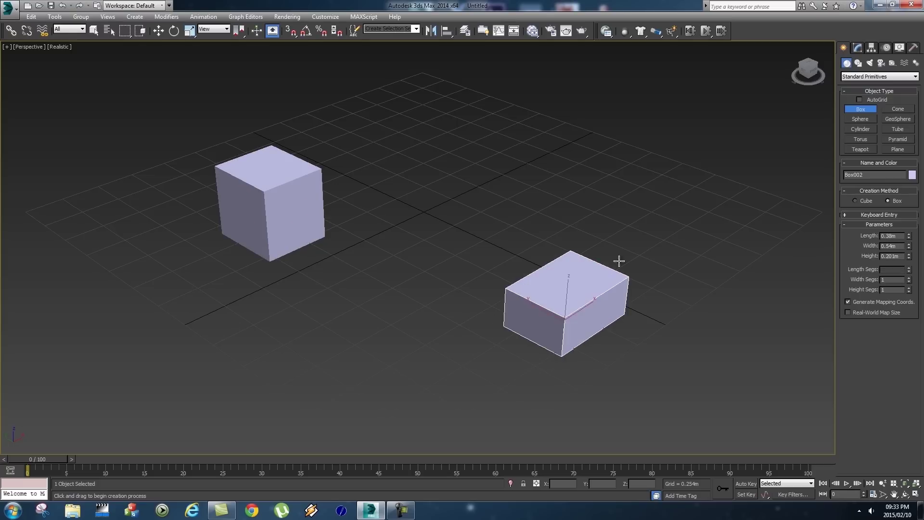
click(526, 165)
click(502, 149)
drag(501, 149, 482, 204)
click(487, 124)
middle_drag(529, 214, 514, 234)
Modify the first box to 0.648 m length, 0.494 m width and 0.48 m height, with 4 length, 3 width and 4 height segments
click(94, 31)
click(270, 194)
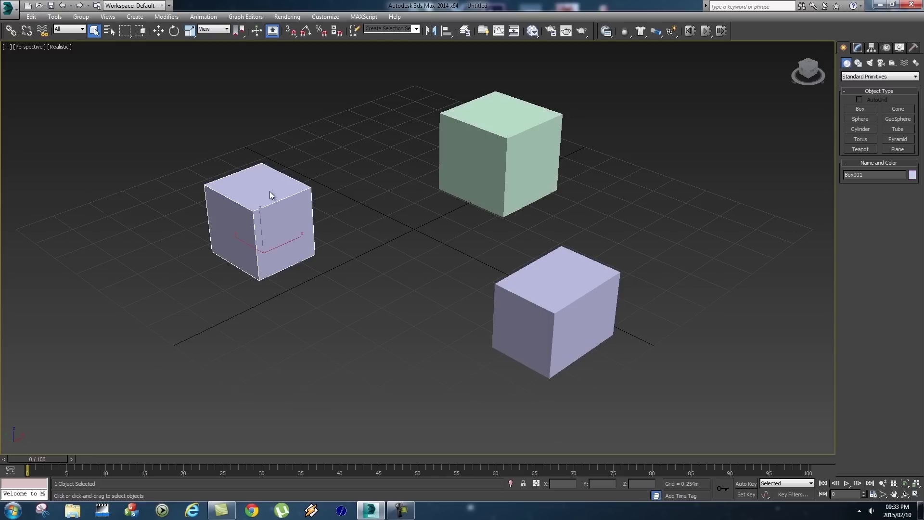
click(857, 47)
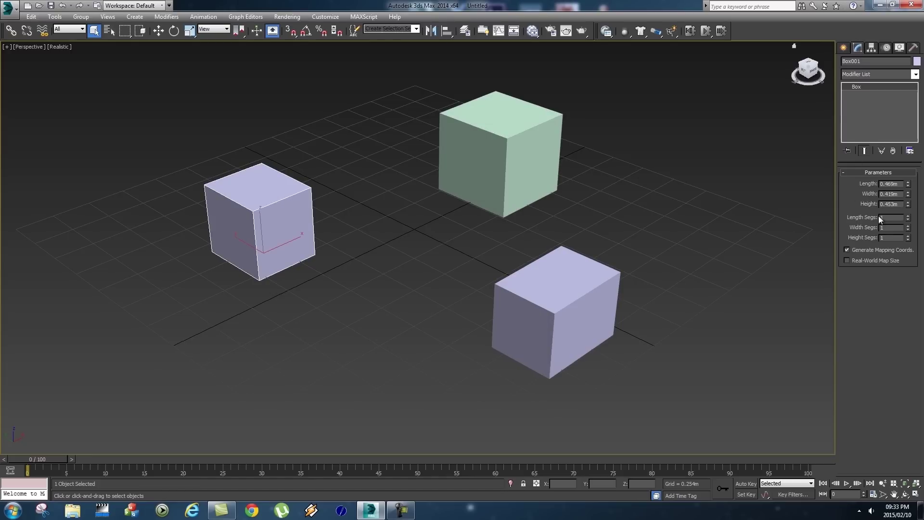
drag(909, 184, 909, 226)
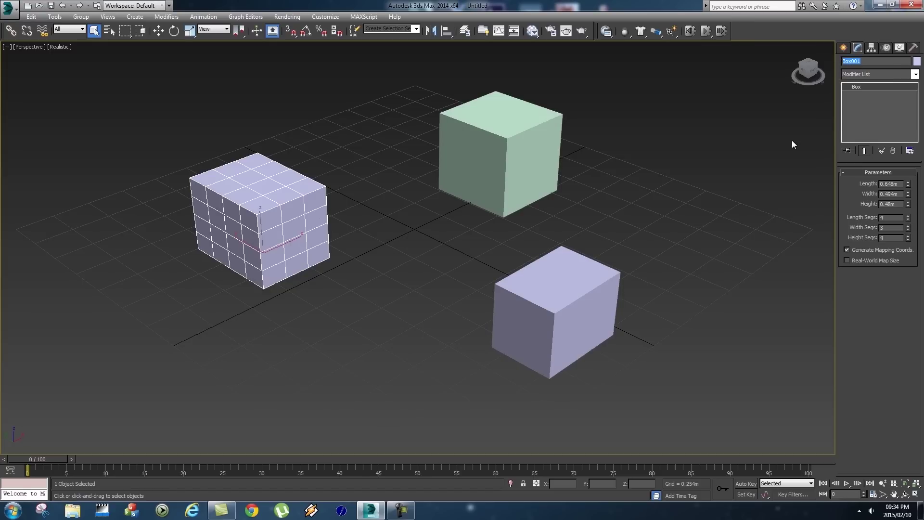
Rename the three boxes Mybox1, Mybox2 and Mybox3 in the order they were created
text(Myb)
click(571, 285)
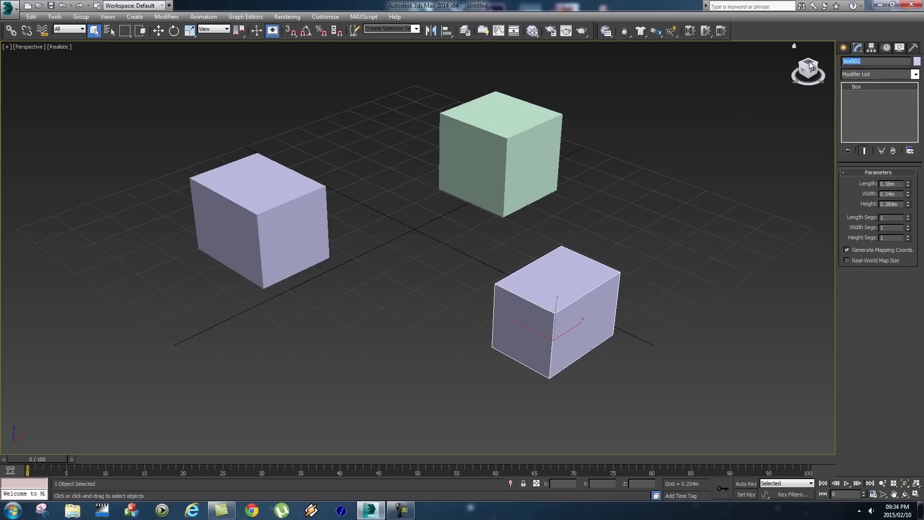
text(M)
click(527, 117)
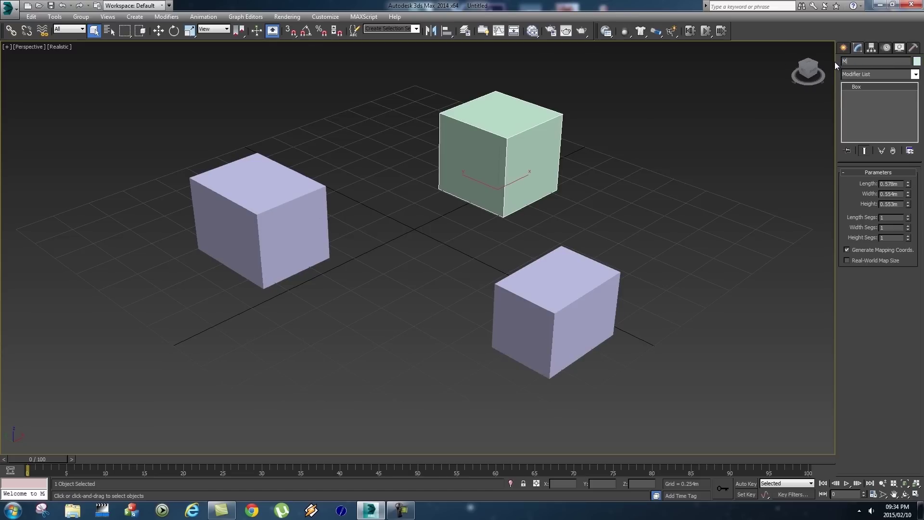
Check the new names by selecting the renamed boxes one after another
click(291, 199)
click(501, 145)
click(552, 277)
Move Mybox3 along the X axis to about X 0.567 m and deselect it
click(563, 139)
key(w)
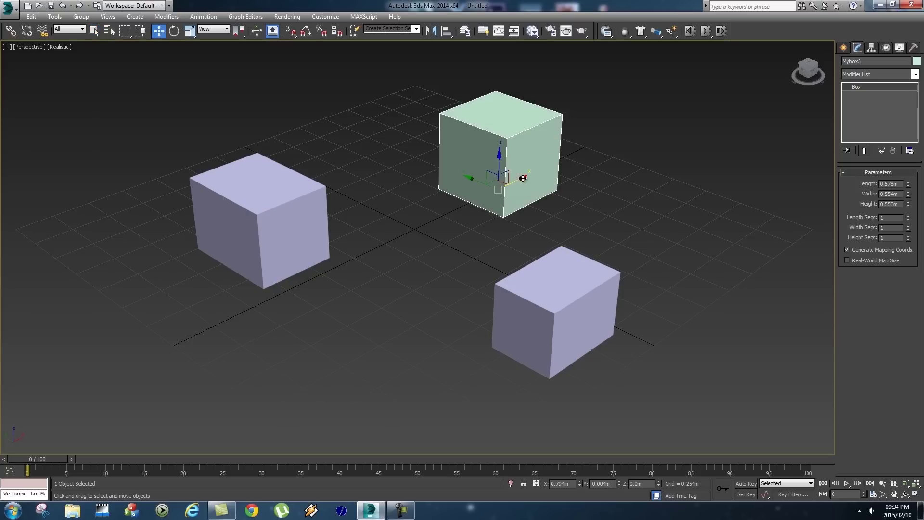
drag(525, 179, 485, 200)
key(ctrl+z)
click(669, 232)
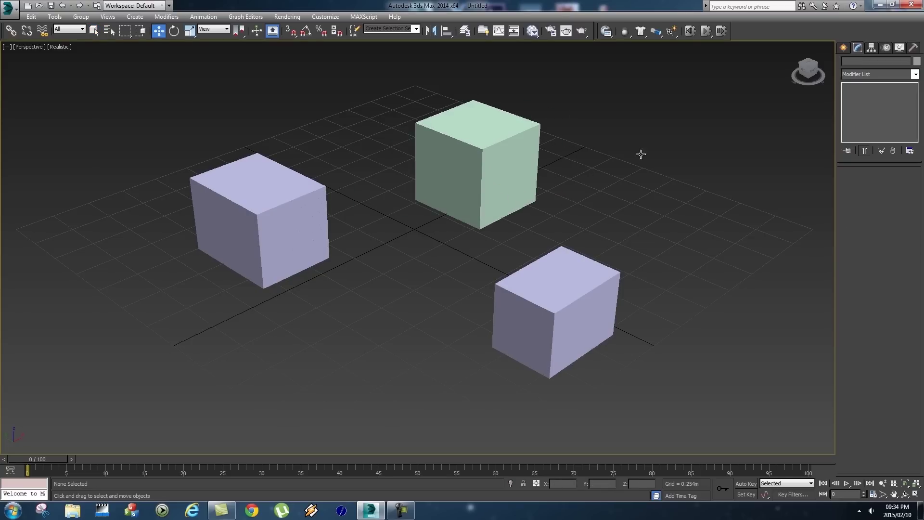
Select each of the three boxes in turn directly in the viewport and clear the selection
click(487, 165)
click(303, 203)
click(545, 314)
click(649, 181)
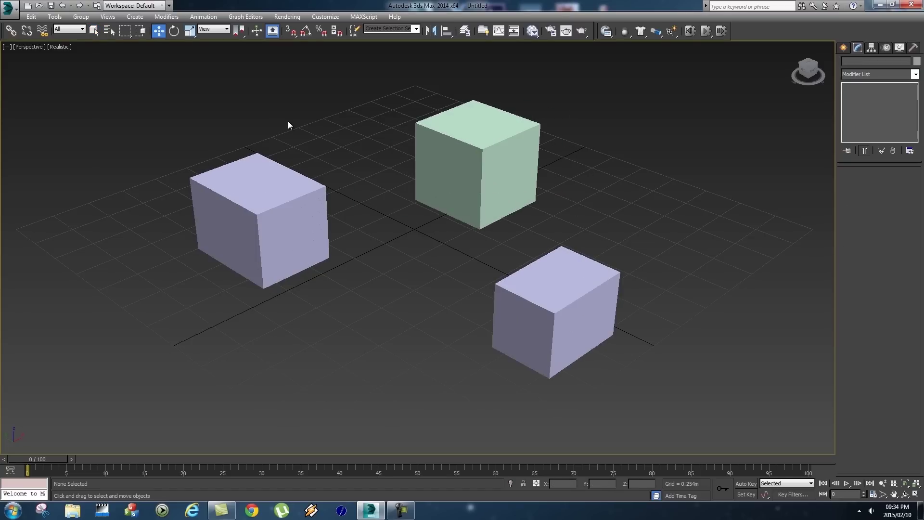
Select Mybox2 by name from the list of scene objects
click(111, 32)
drag(171, 82, 666, 89)
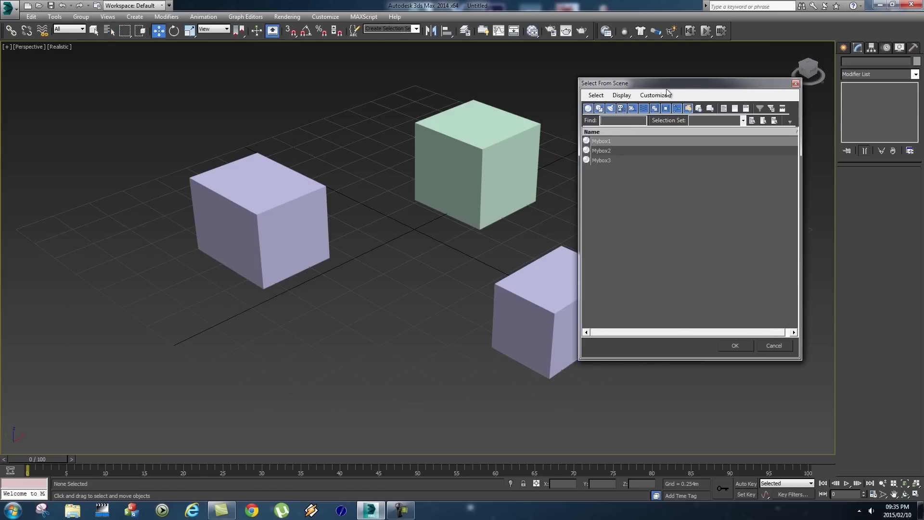
click(610, 160)
click(610, 151)
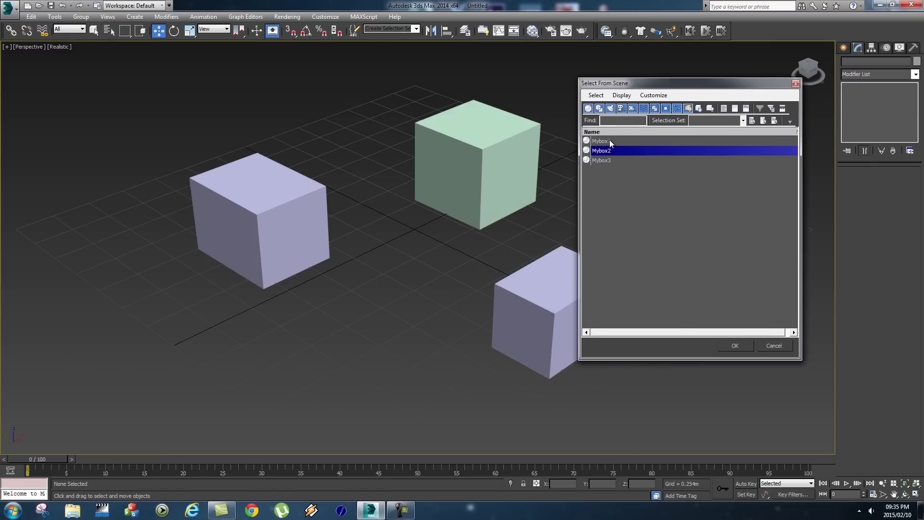
click(610, 141)
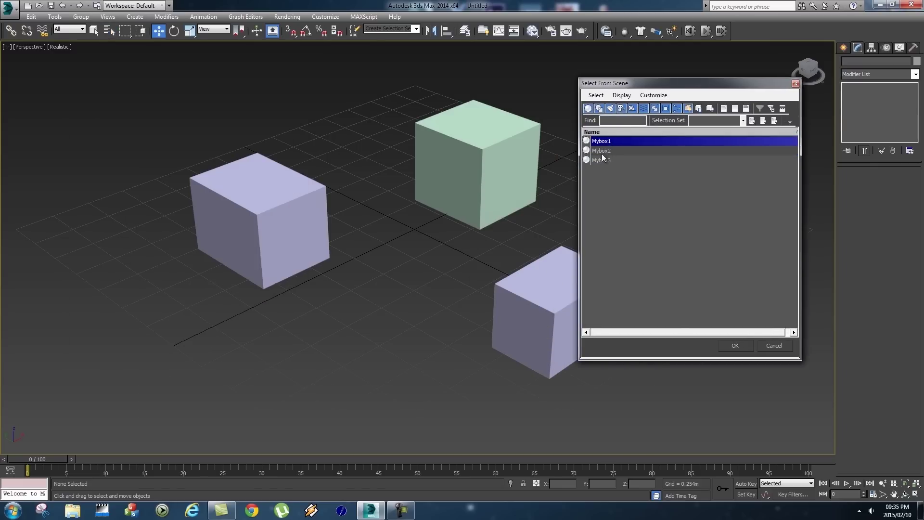
click(602, 151)
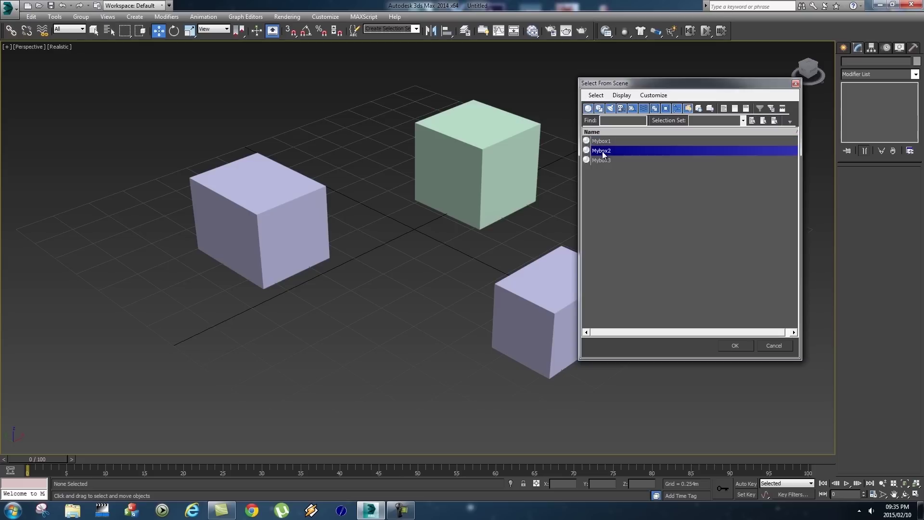
click(735, 345)
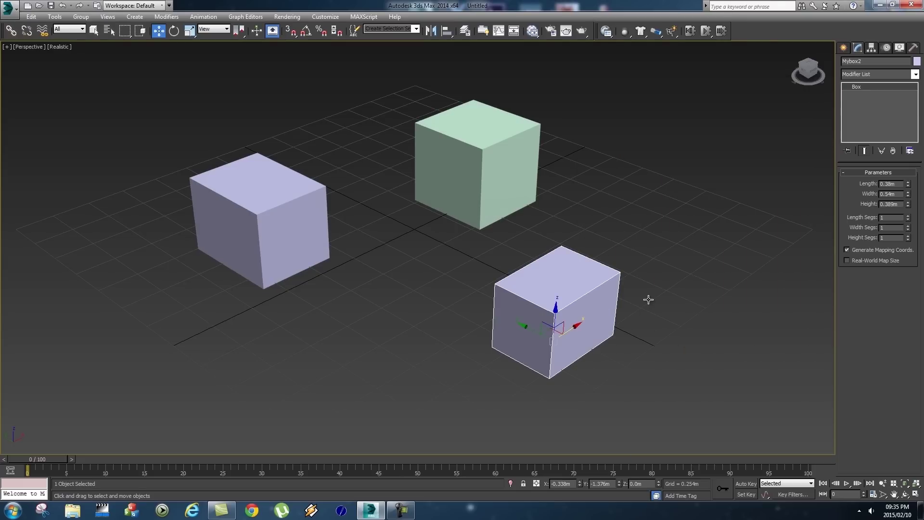
Pick the boxes in the viewport, ending on Mybox2, and apply a Bend modifier to it
click(509, 164)
click(307, 219)
click(506, 185)
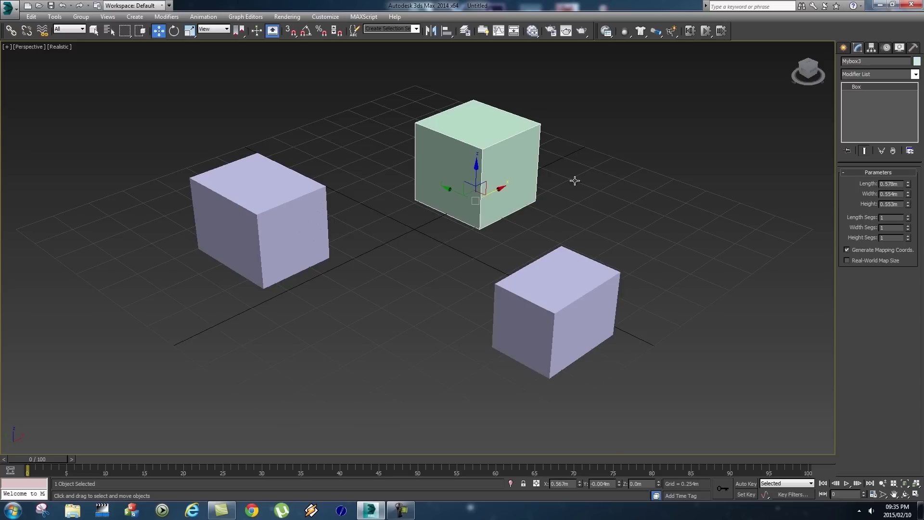
click(556, 290)
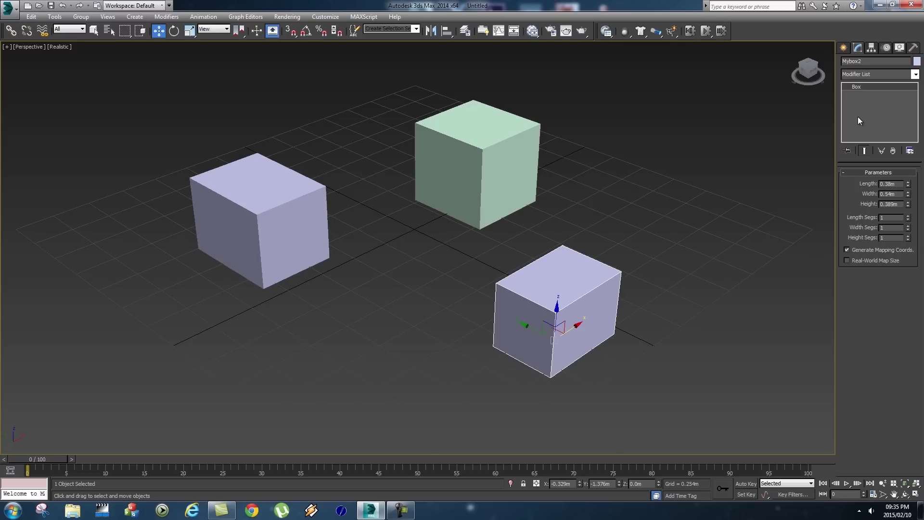
click(916, 76)
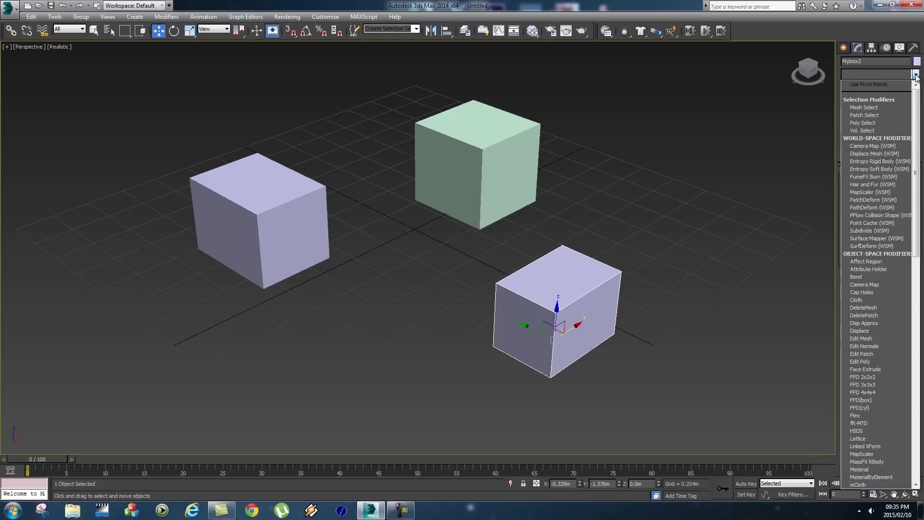
drag(917, 109, 916, 171)
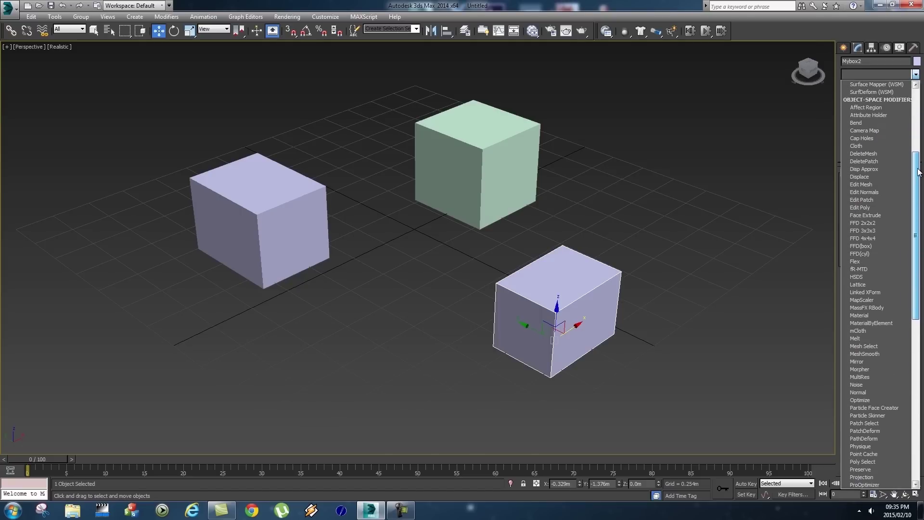
click(862, 123)
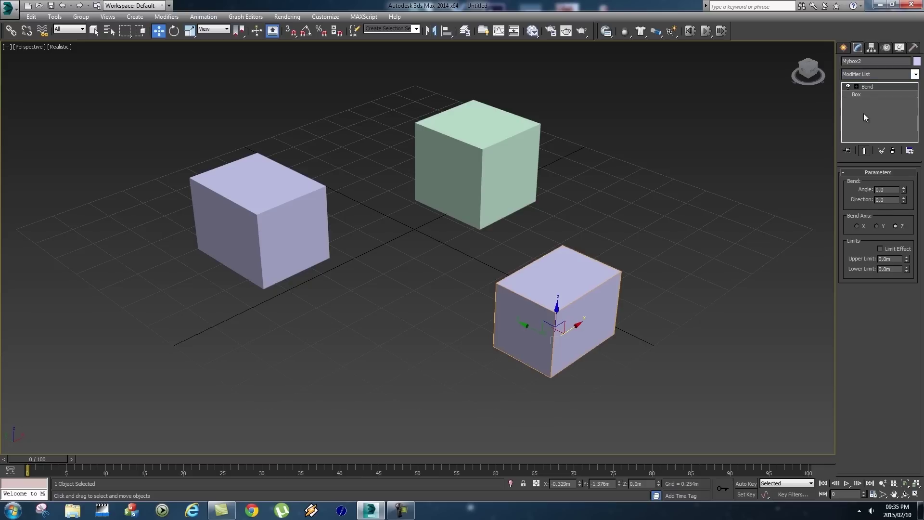
Try the Bend settings on Mybox2 across the X, Y and Z axes, with direction -131.5 and an upper limit of 0.008 m
drag(904, 193, 907, 341)
click(877, 226)
drag(904, 190, 904, 267)
click(857, 226)
click(877, 225)
click(897, 225)
mouse_move(904, 189)
mouse_down()
mouse_move(899, 119)
mouse_move(898, 180)
mouse_up()
click(907, 257)
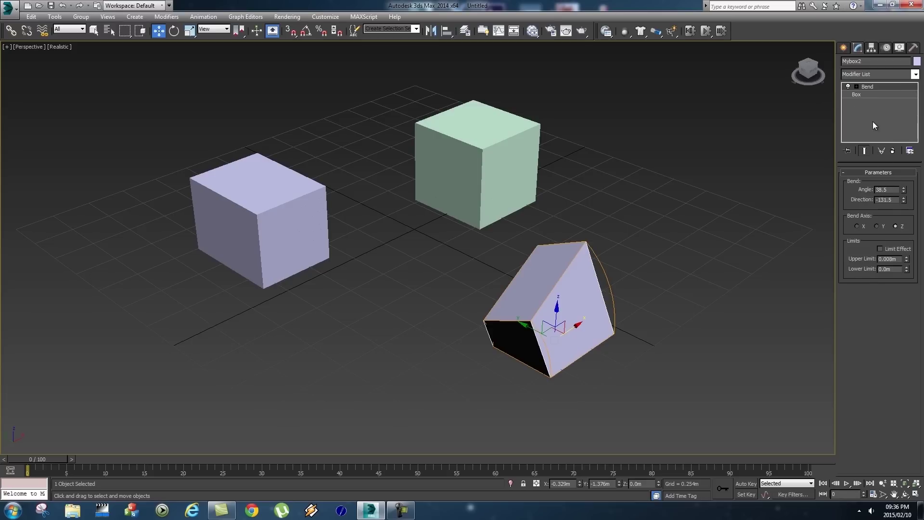
Remove the Bend modifier from Mybox2's modifier stack
click(868, 88)
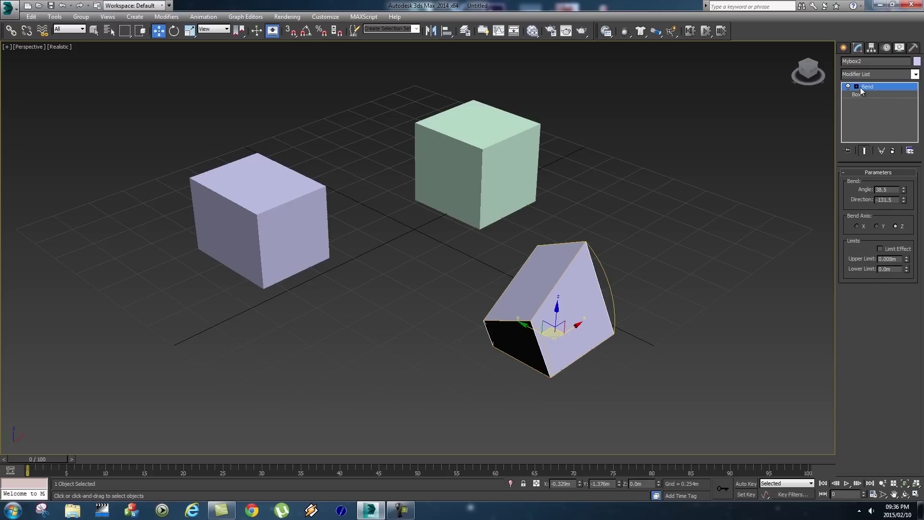
click(874, 109)
click(866, 88)
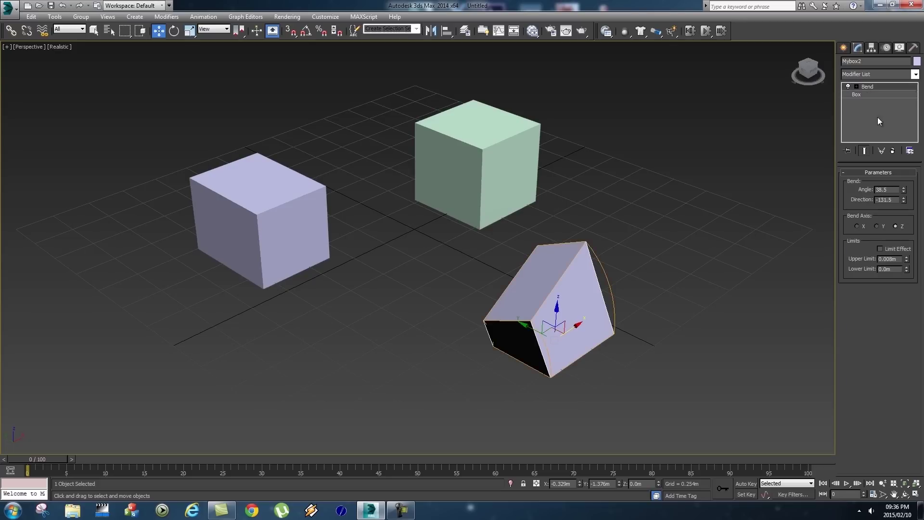
click(893, 152)
Apply a Twist modifier to Mybox2 with an angle of 158.5 and a bias of -17
click(916, 73)
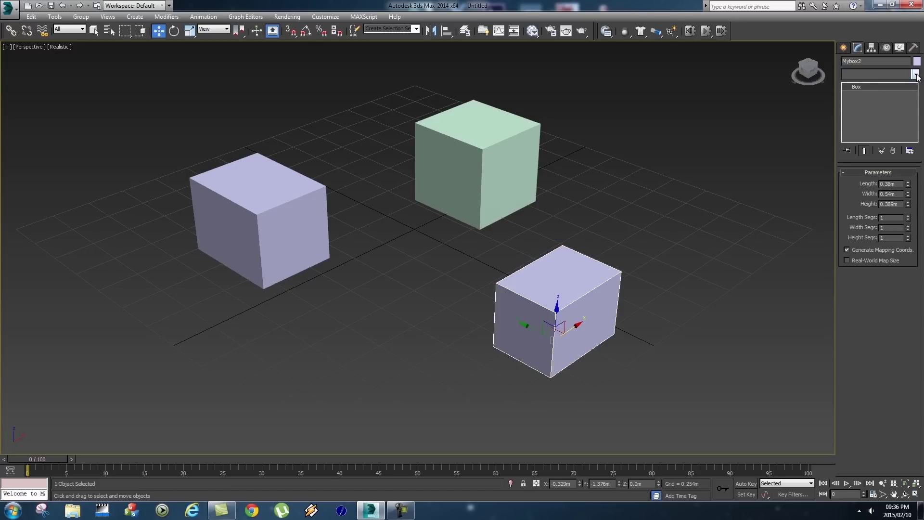
drag(917, 137, 922, 293)
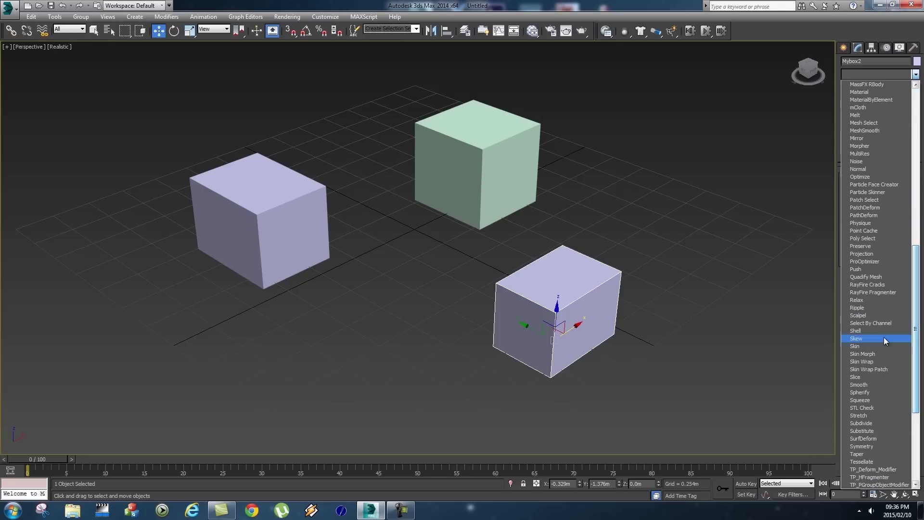
scroll(874, 343, down, 5)
click(874, 384)
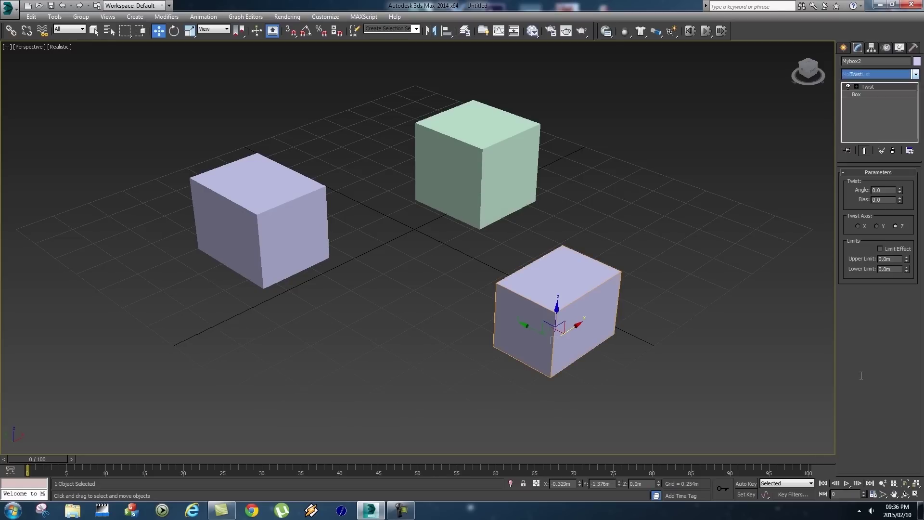
mouse_move(901, 190)
mouse_down()
mouse_move(887, 21)
mouse_move(896, 215)
mouse_move(898, 195)
mouse_up()
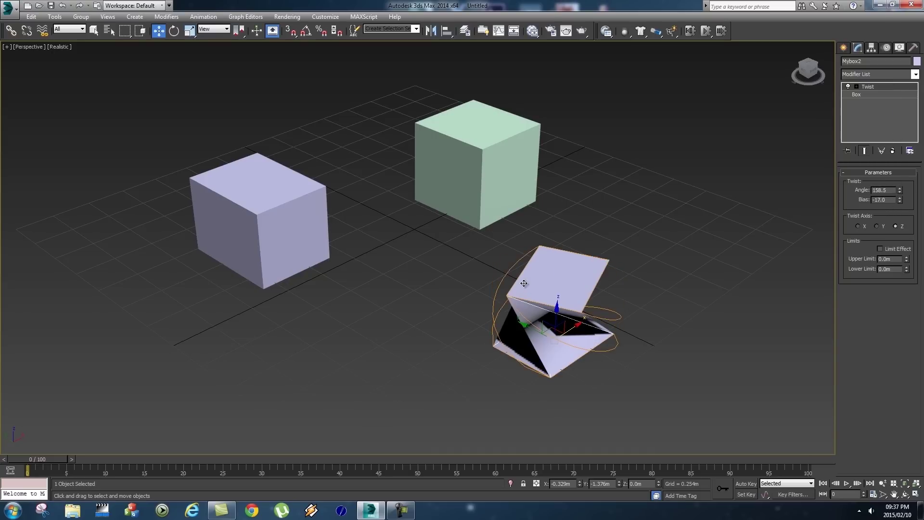
Resize Mybox2's base box to 0.521 m length, 0.567 m width and 1.351 m height, and set its Twist angle to 92.5
click(861, 95)
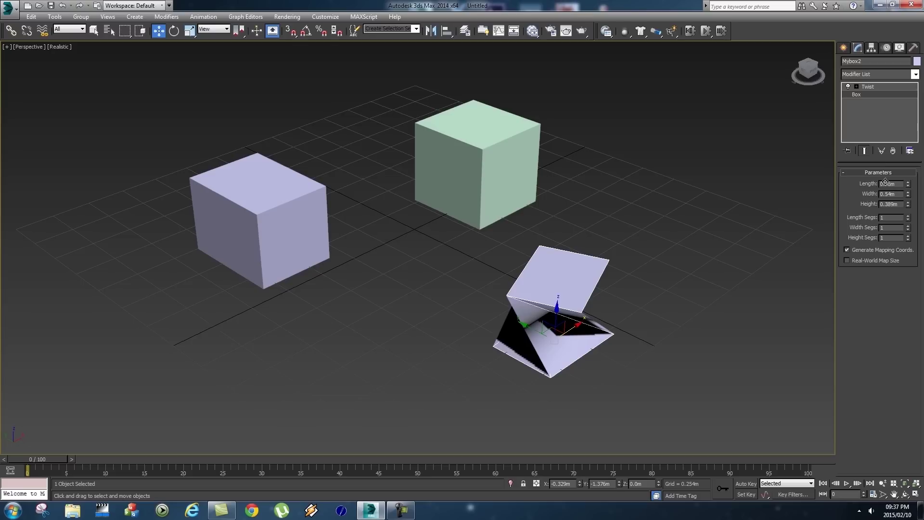
drag(909, 186, 902, 86)
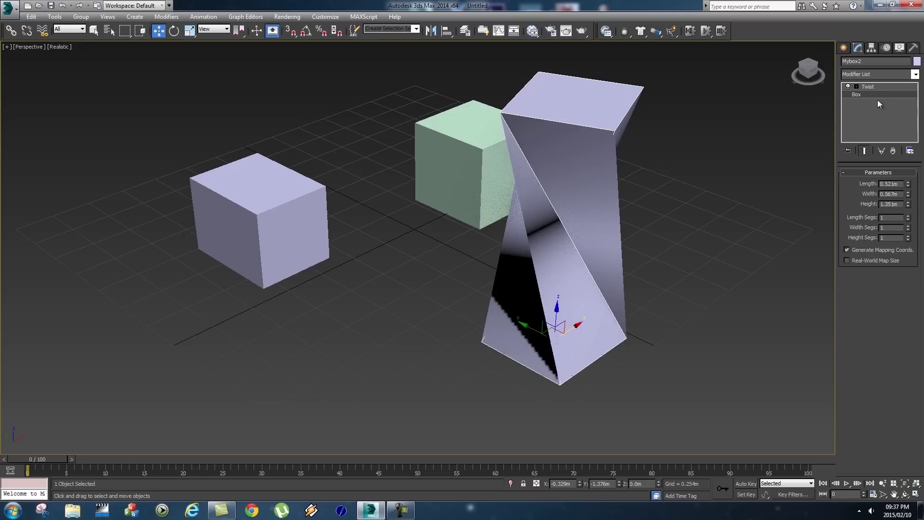
click(869, 87)
drag(900, 191, 863, 241)
Apply a Taper modifier to Mybox1 with an amount of -0.46 and a curve of 1.16
alt+middle_drag(467, 281, 574, 240)
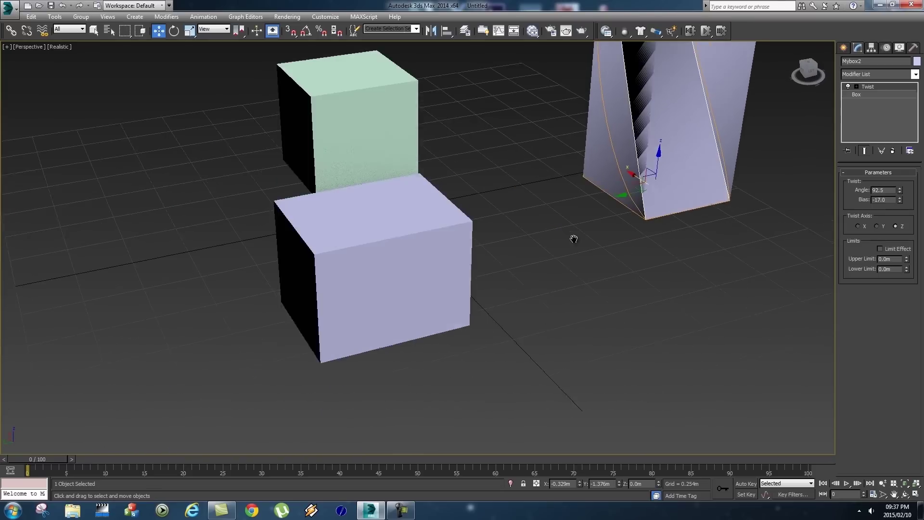
click(410, 237)
scroll(551, 300, down, 3)
alt+middle_drag(552, 301, 559, 280)
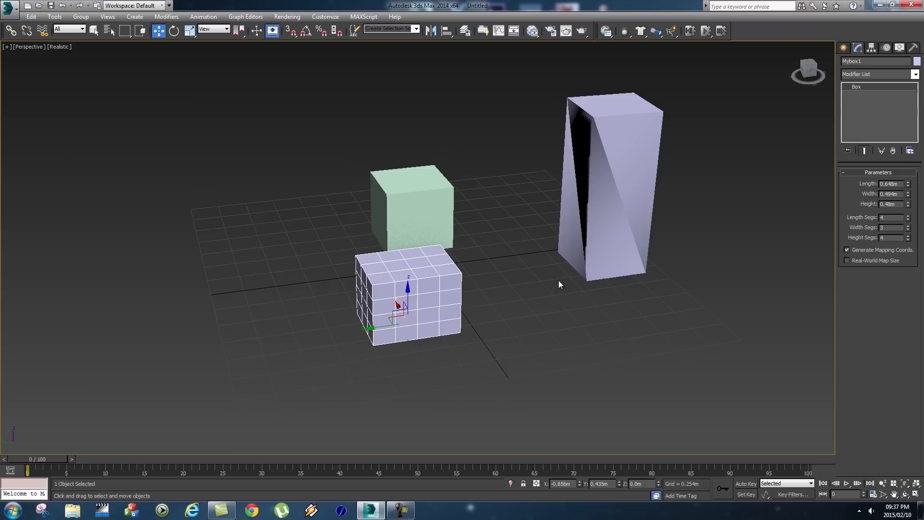
click(915, 74)
drag(915, 118, 906, 354)
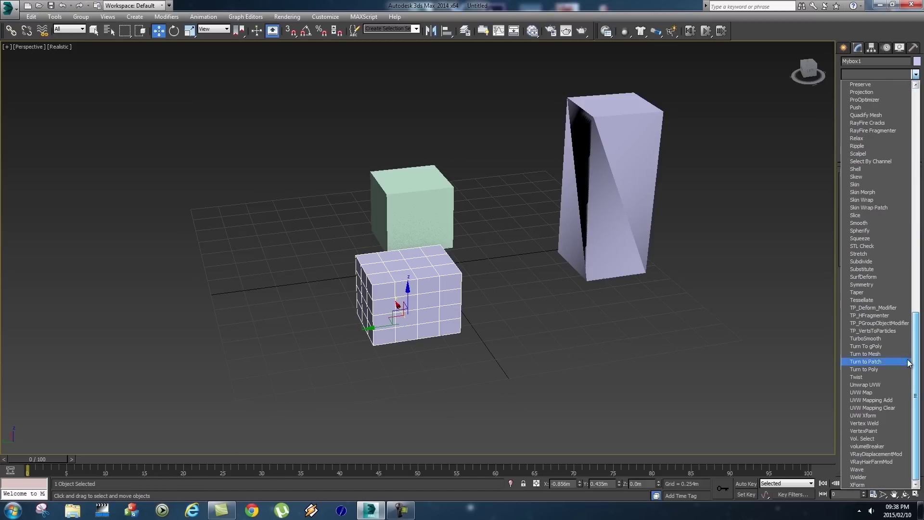
click(862, 293)
drag(901, 189, 905, 159)
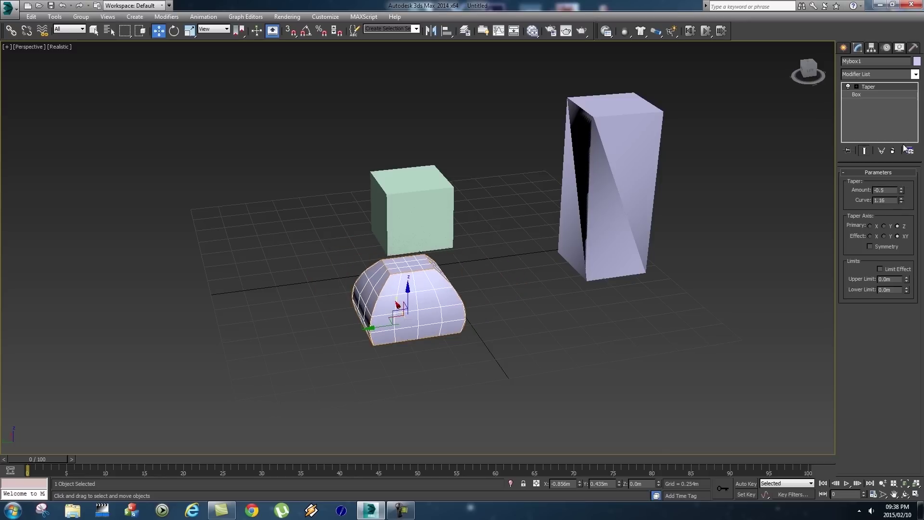
alt+middle_drag(626, 303, 569, 303)
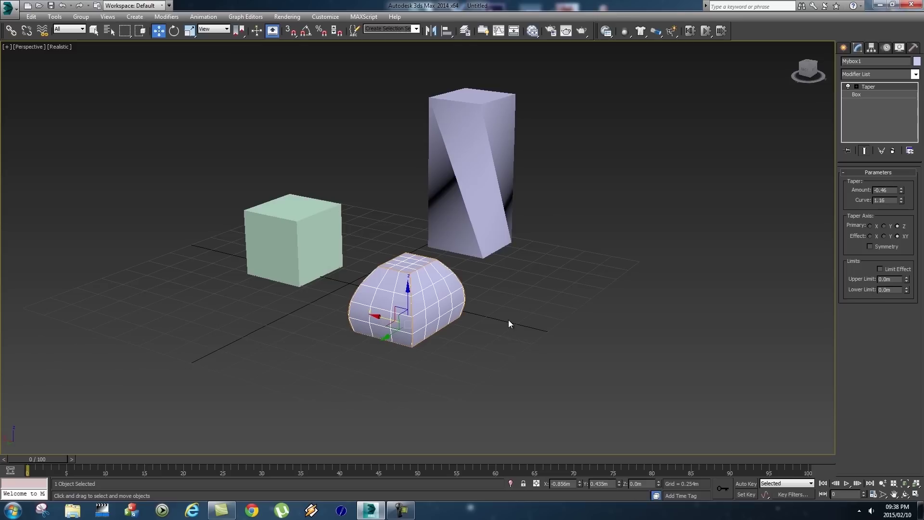
scroll(507, 303, up, 3)
alt+middle_drag(507, 303, 626, 299)
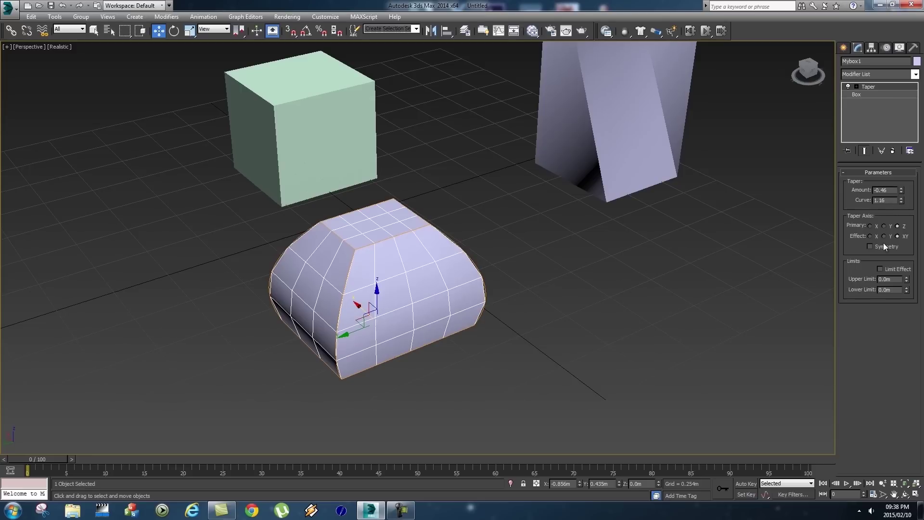
Add a Twist modifier above the Taper on Mybox1 and set its angle to 60
click(915, 74)
drag(914, 91, 915, 314)
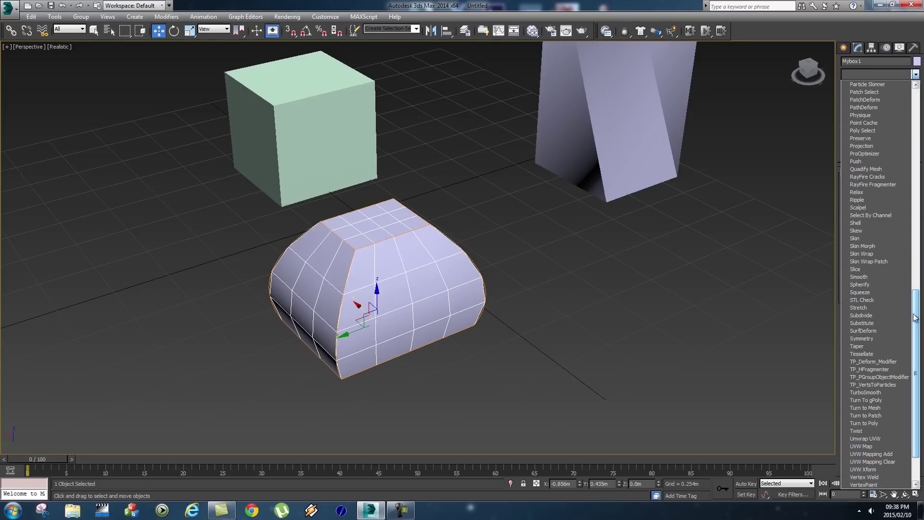
click(862, 432)
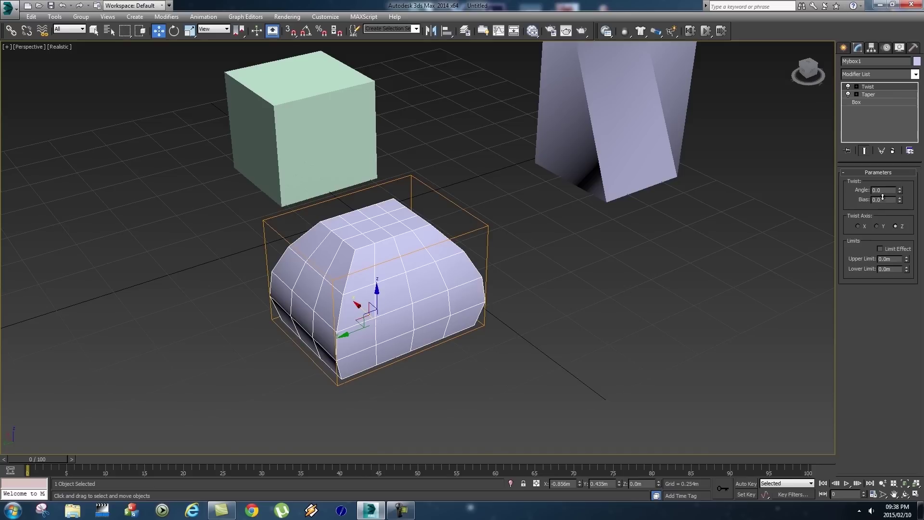
drag(900, 189, 902, 141)
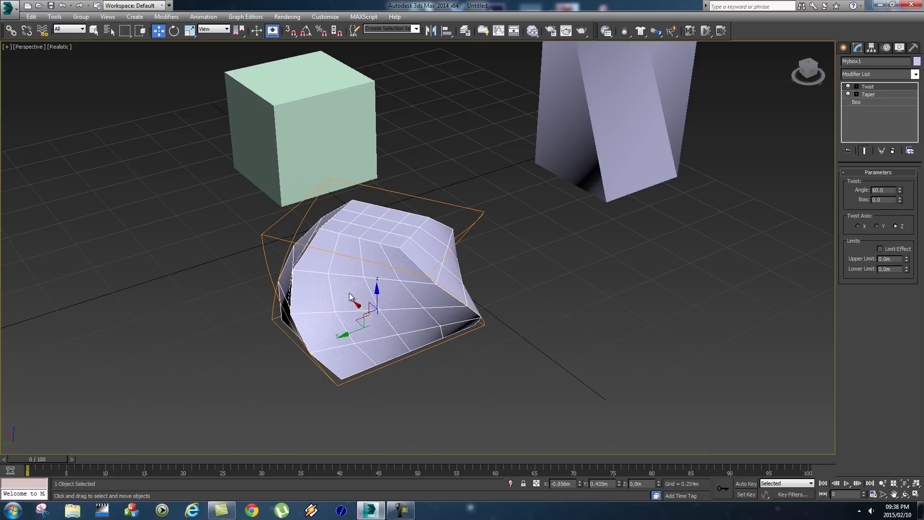
Increase the height of Mybox1's base box and set its Twist modifier's angle to 66
click(857, 102)
drag(909, 205, 869, 126)
click(869, 86)
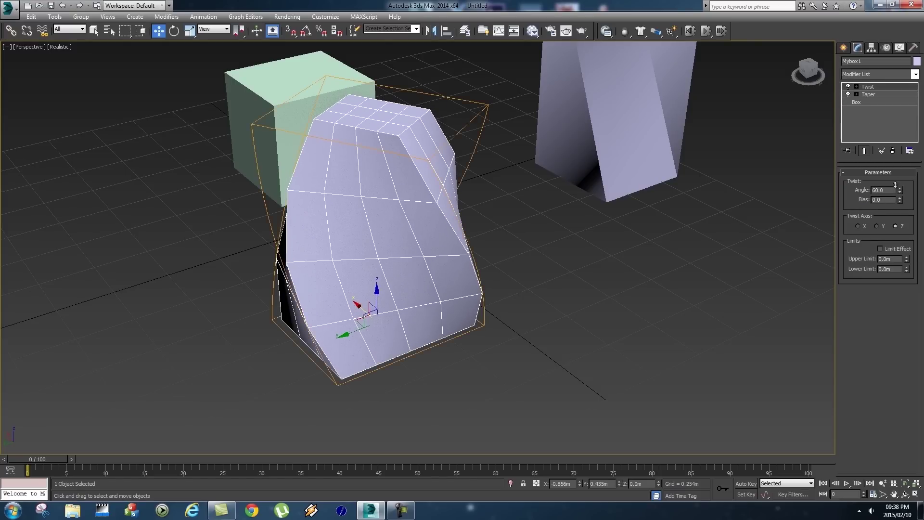
mouse_move(898, 190)
mouse_down()
mouse_move(886, 224)
mouse_move(886, 189)
mouse_up()
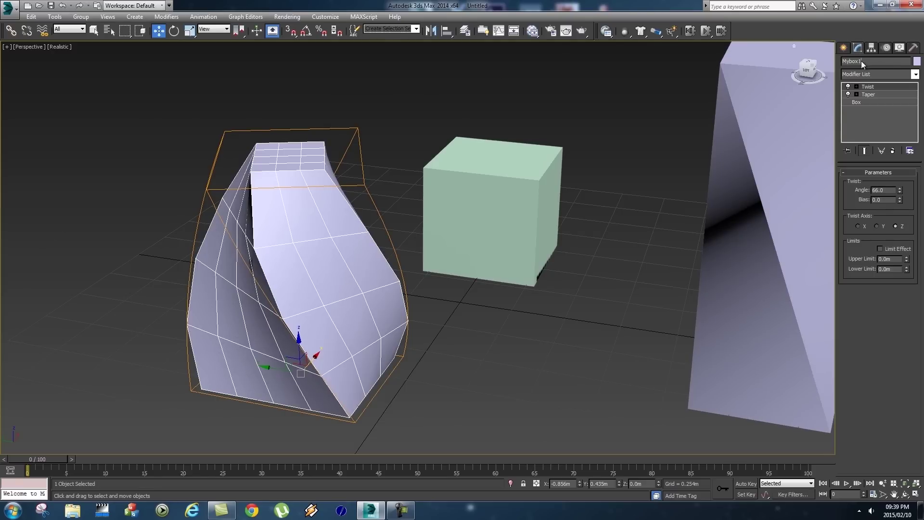
click(915, 74)
click(915, 75)
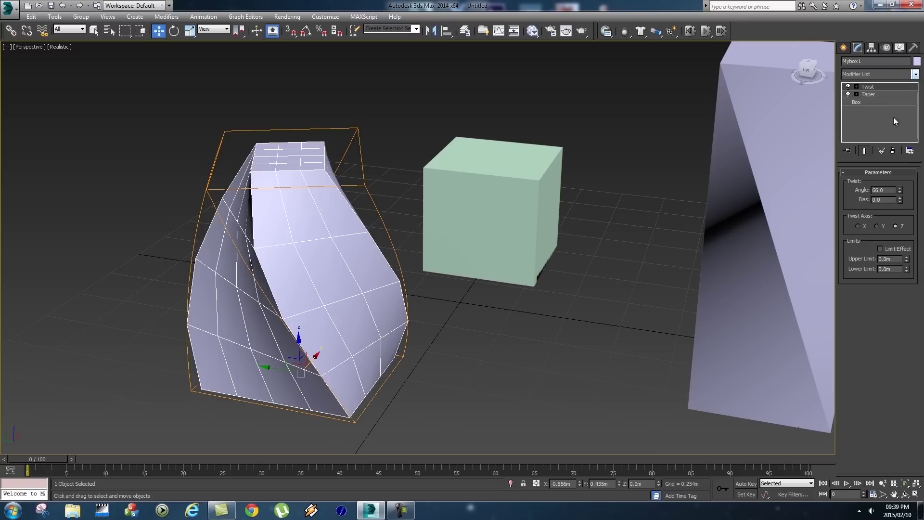
click(915, 74)
drag(916, 150, 900, 100)
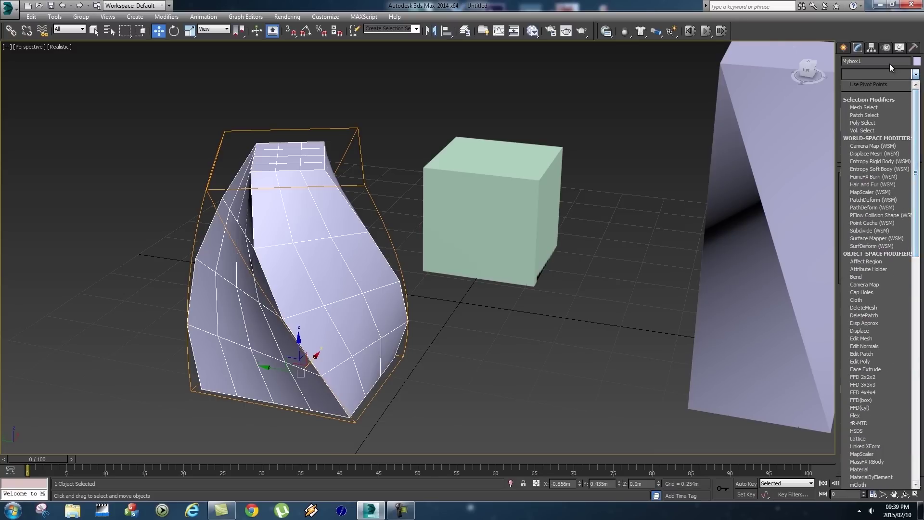